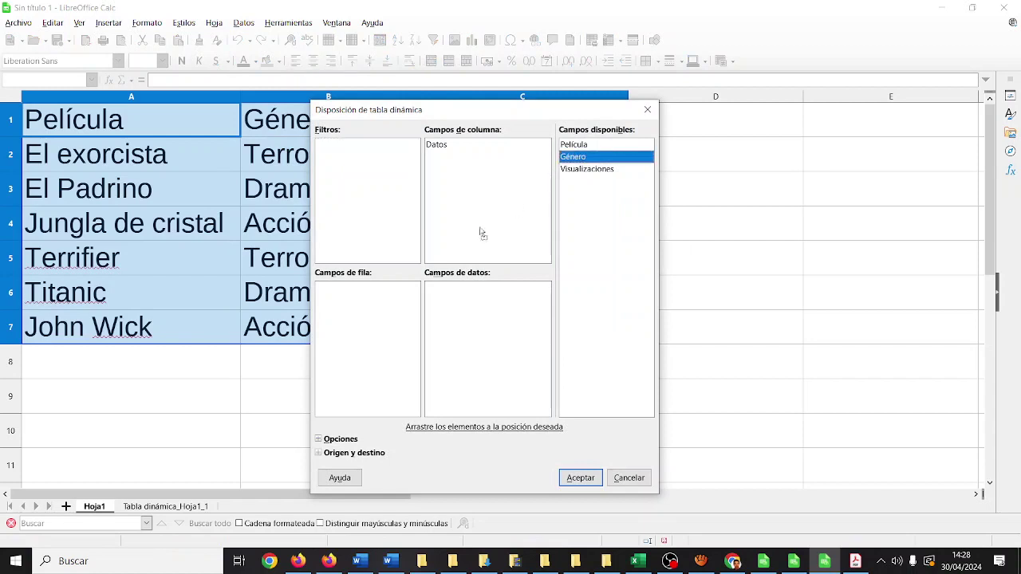
# Add Visualizaciones as a summed data field alongside the Género row field and create the pivot table.
pyautogui.moveTo(572, 170); pyautogui.dragTo(482, 307)
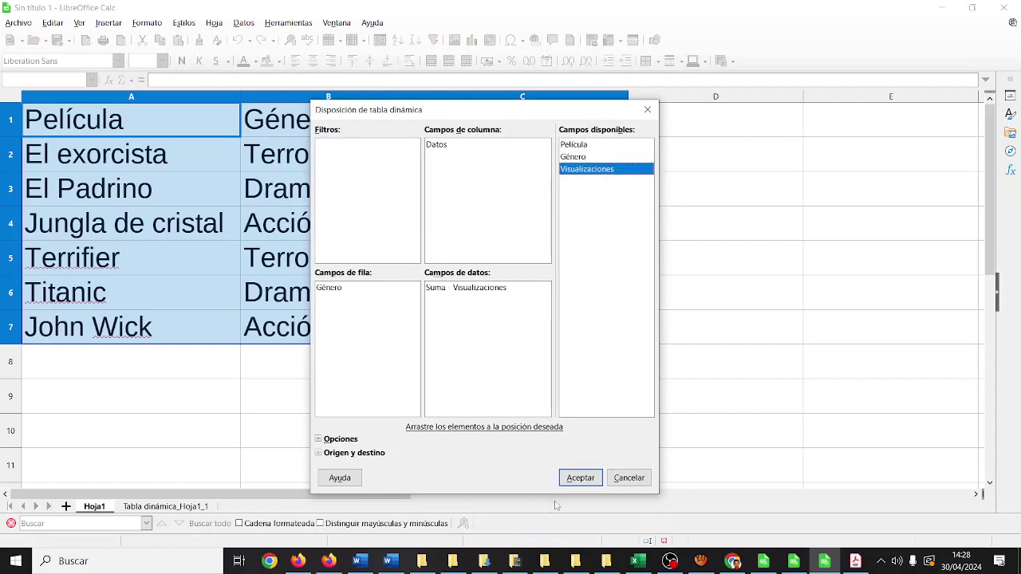
pyautogui.click(580, 477)
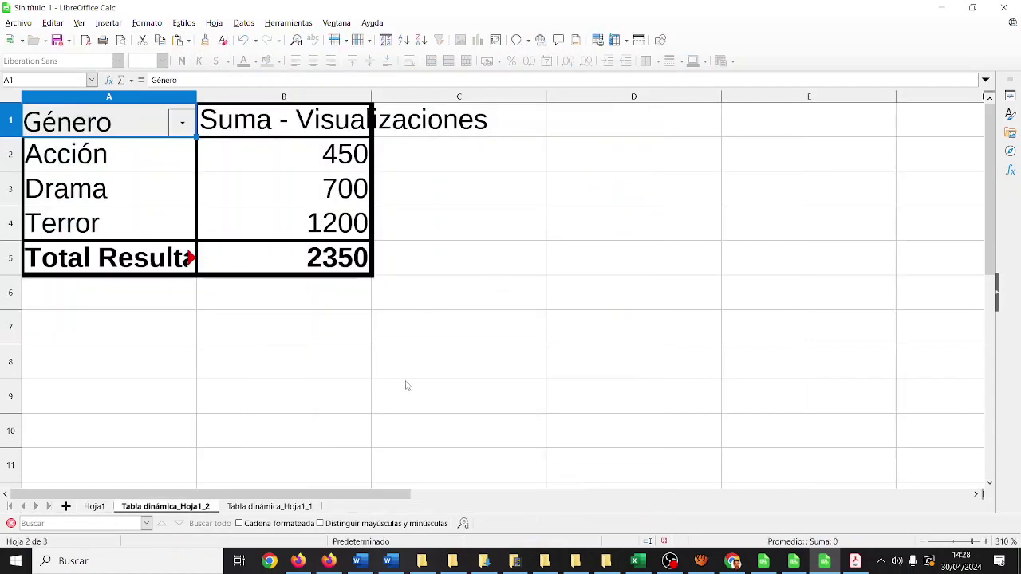
# Add the column heading "Calificación" in cell D1 of sheet Hoja1.
pyautogui.click(94, 511)
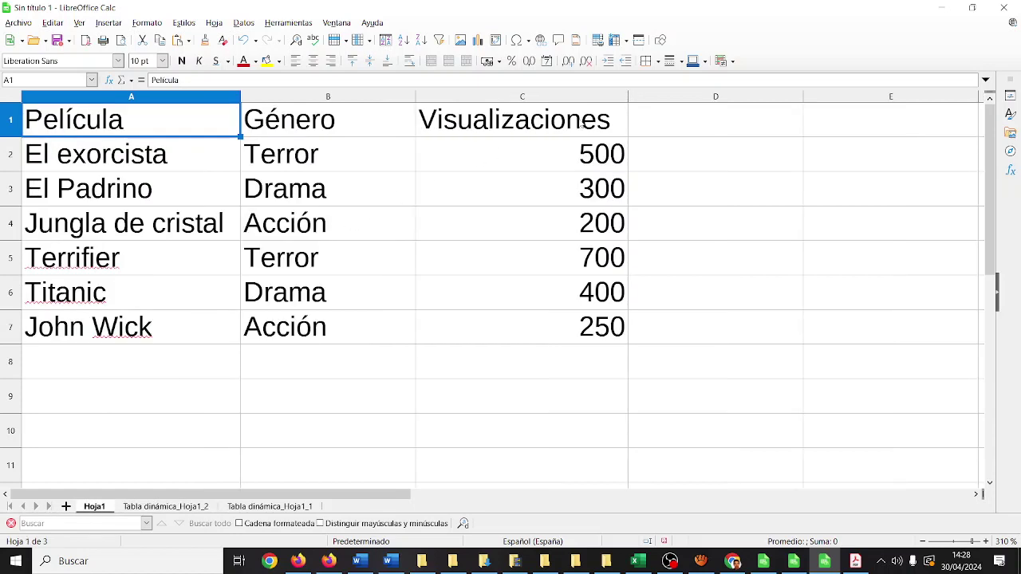
pyautogui.click(654, 112)
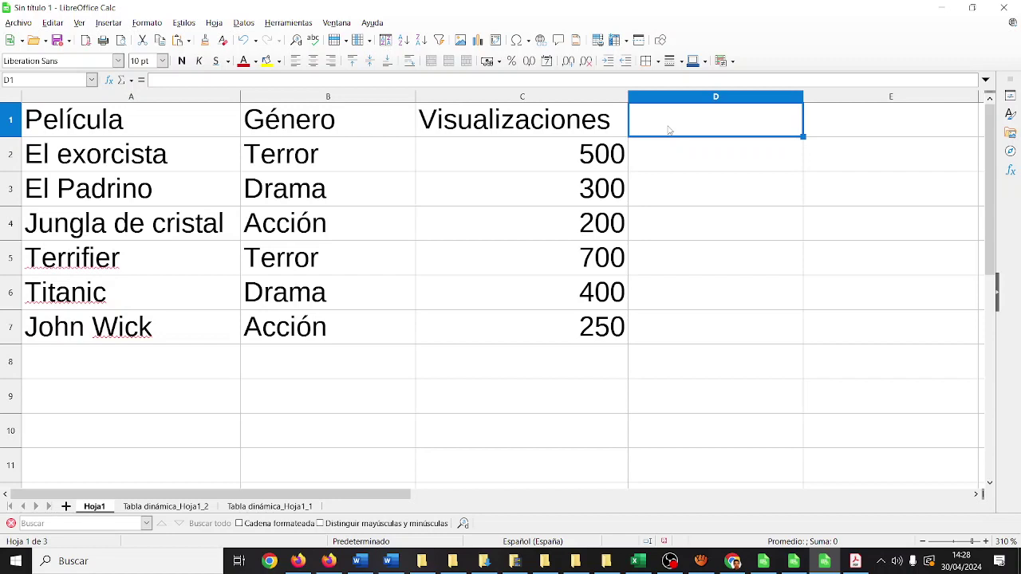
pyautogui.write('Cal')
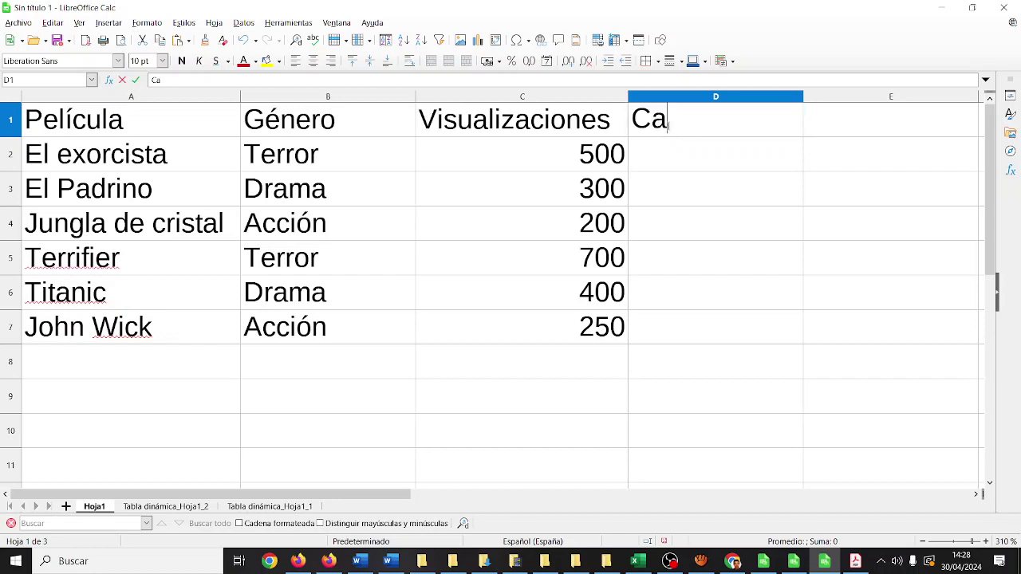
pyautogui.press('BackSpace')
pyautogui.press('BackSpace')
pyautogui.press('BackSpace')
pyautogui.write('Calificación')
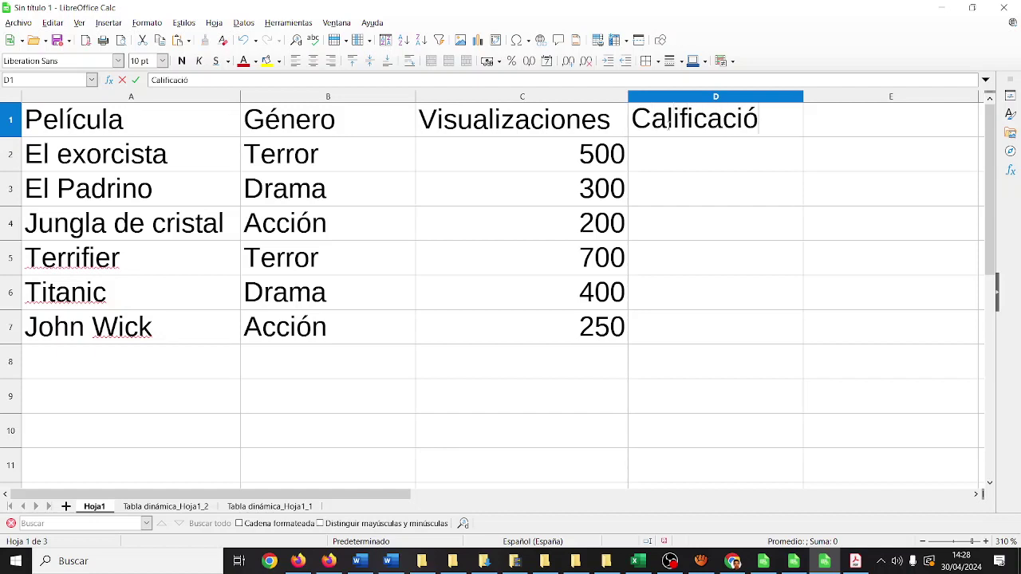
pyautogui.press('Return')
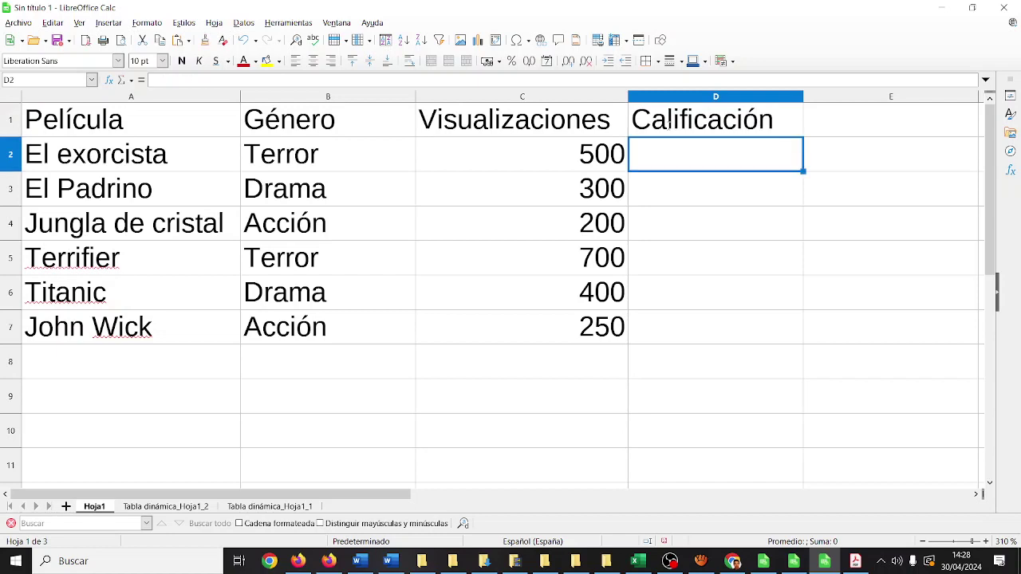
# Enter the film ratings 4, 4, 2, 1, 3 and 3 in cells D2 to D7.
pyautogui.write('4')
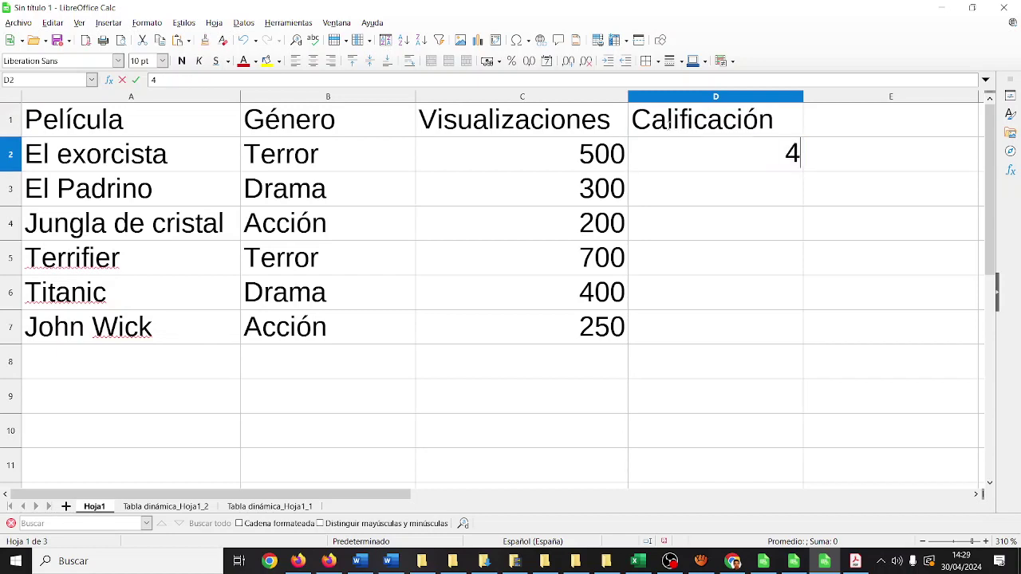
pyautogui.press('Return')
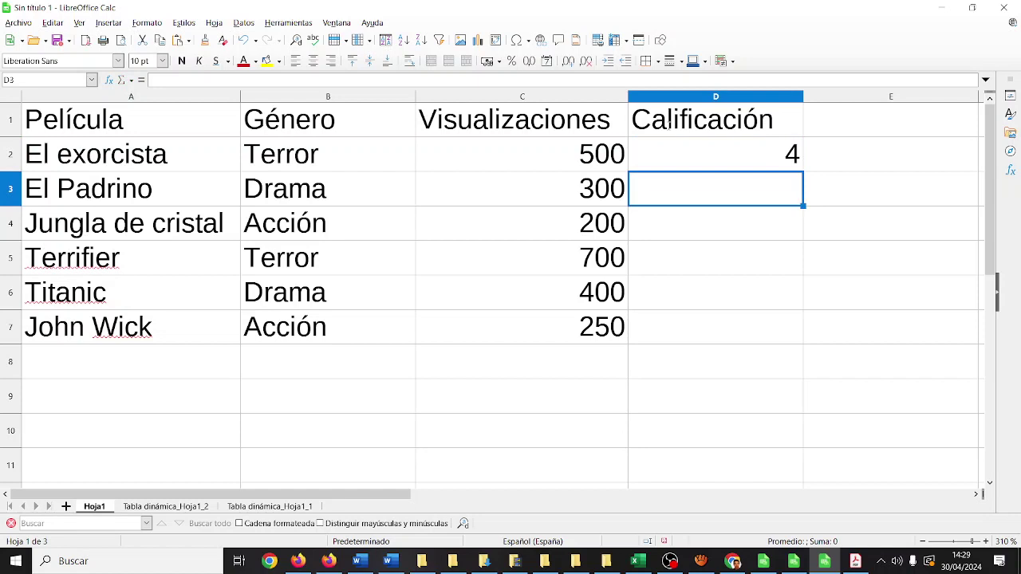
pyautogui.write('4')
pyautogui.press('Return')
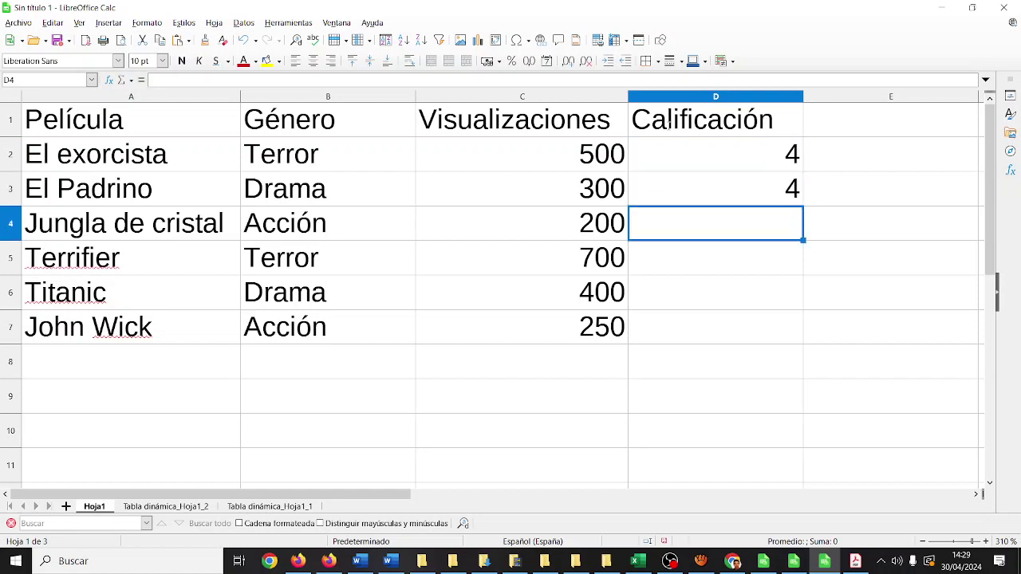
pyautogui.write('2')
pyautogui.press('Return')
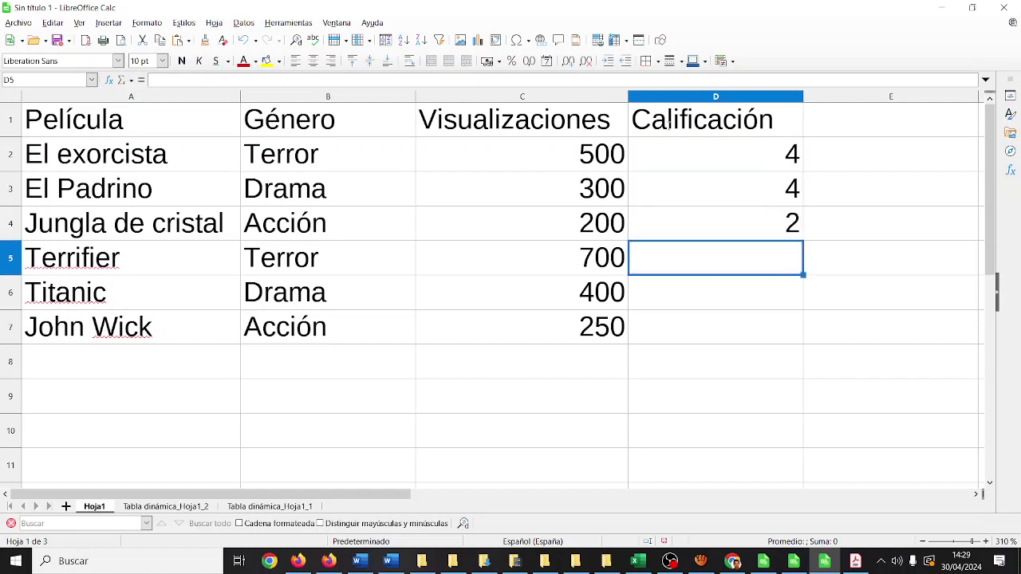
pyautogui.write('1')
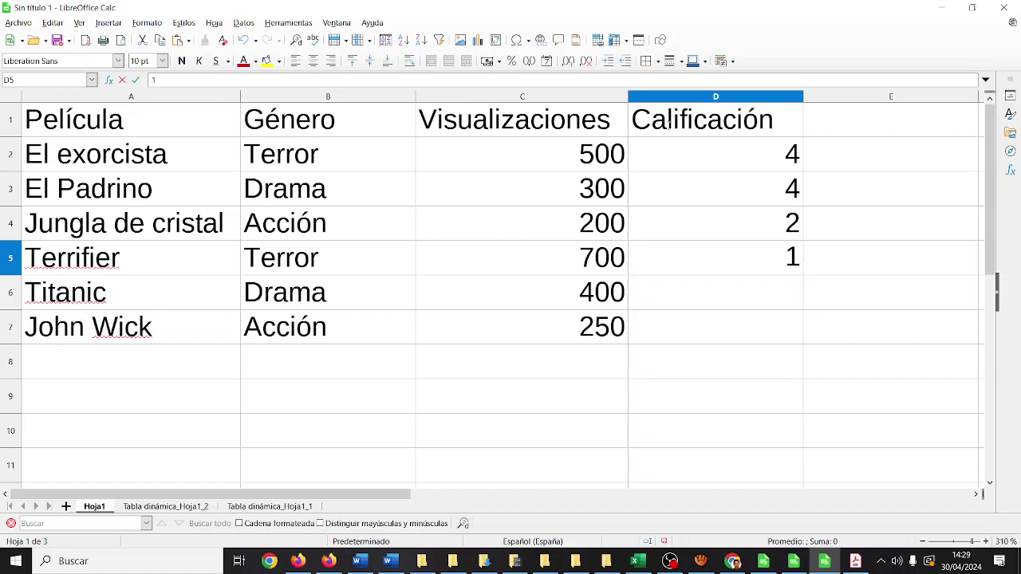
pyautogui.press('Return')
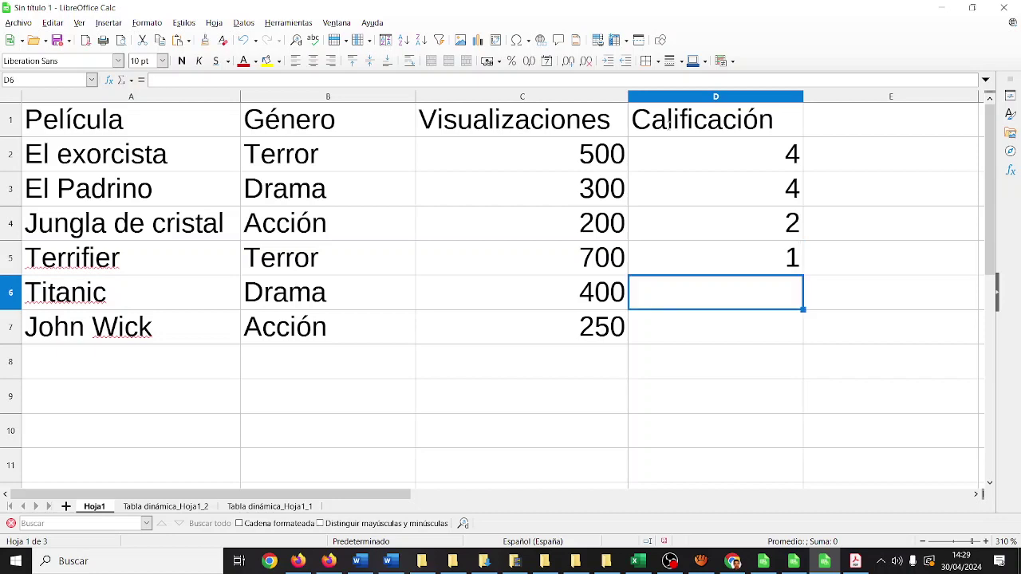
pyautogui.write('3')
pyautogui.press('Return')
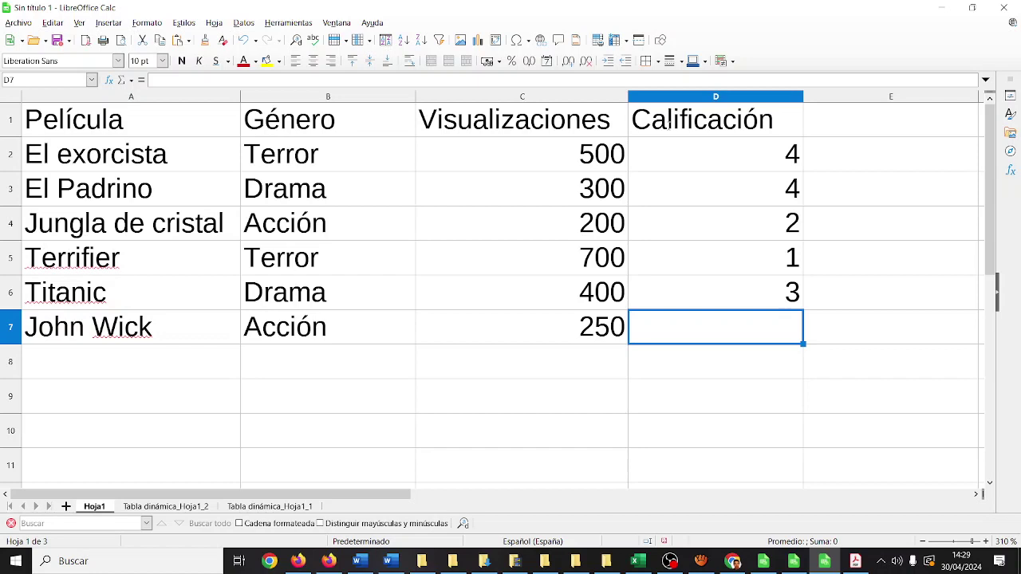
pyautogui.write('3')
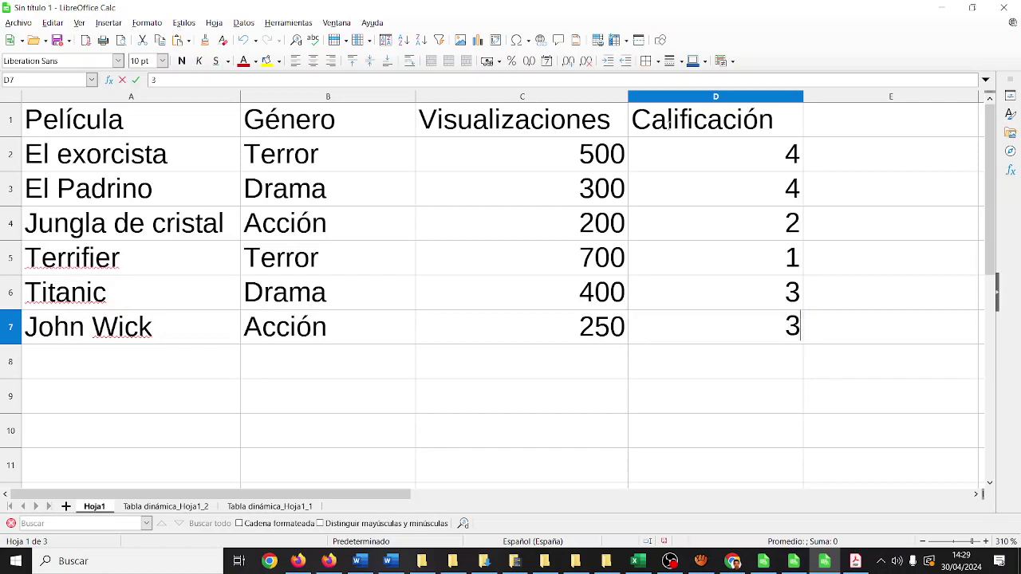
pyautogui.press('Return')
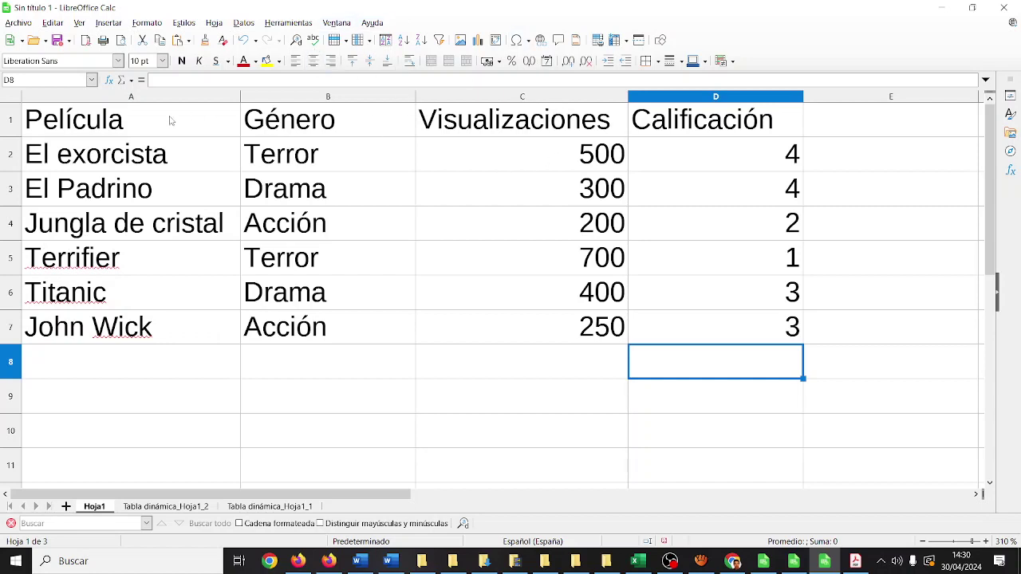
# Set up a pivot table from the range A1:D7 with Género as row field and Calificación as data field.
pyautogui.moveTo(170, 119); pyautogui.dragTo(710, 327)
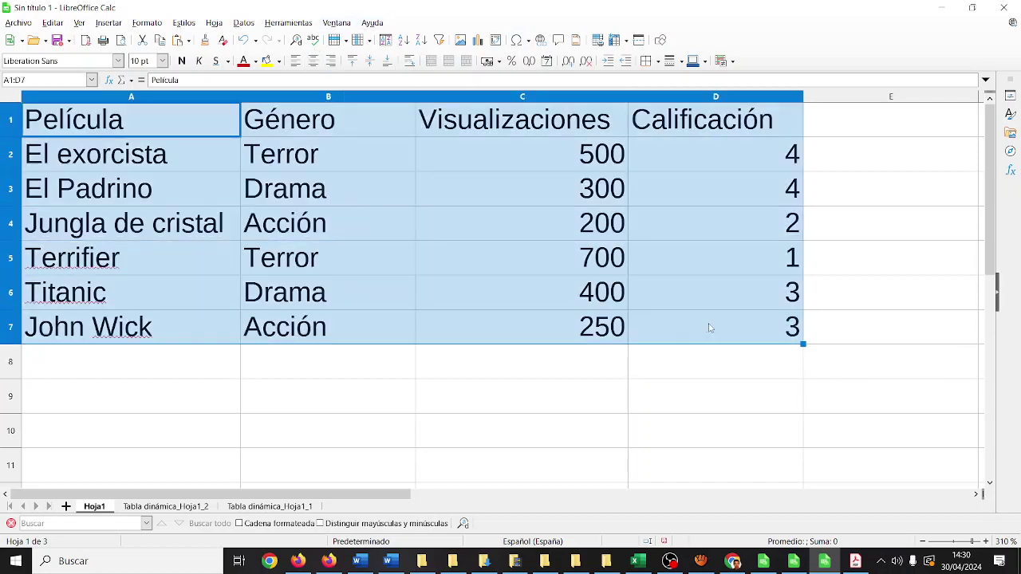
pyautogui.click(241, 23)
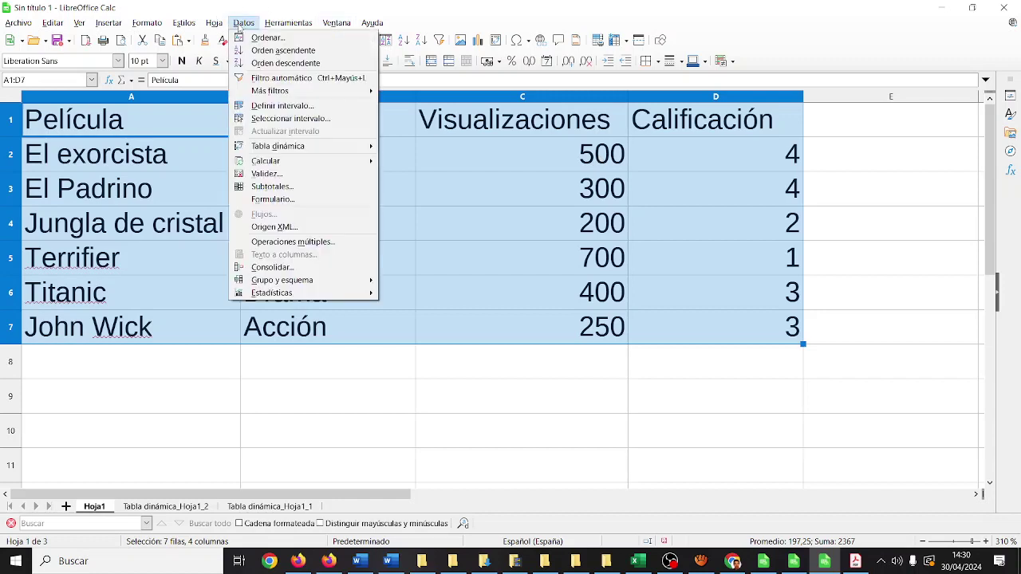
pyautogui.moveTo(290, 148)
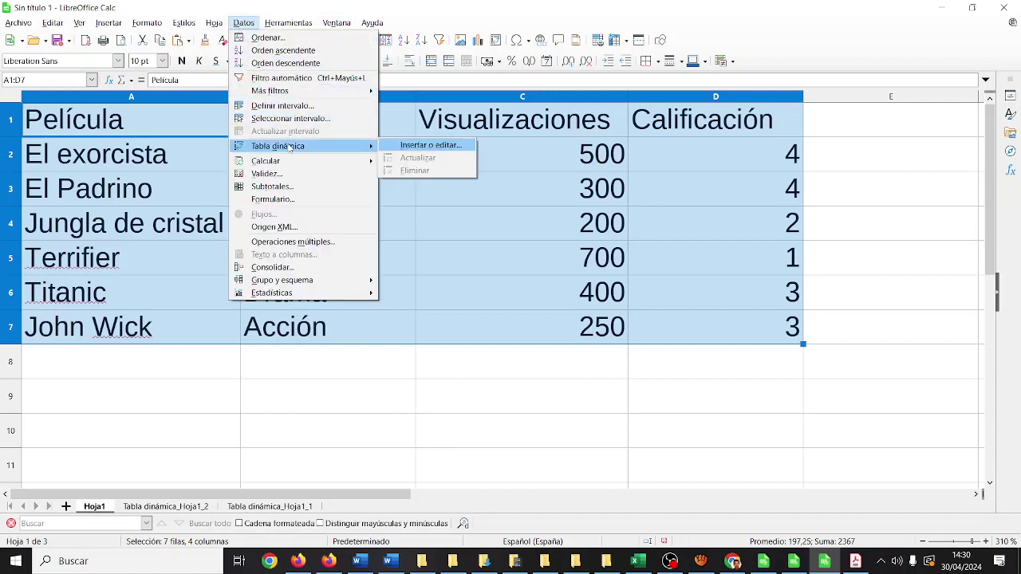
pyautogui.click(409, 146)
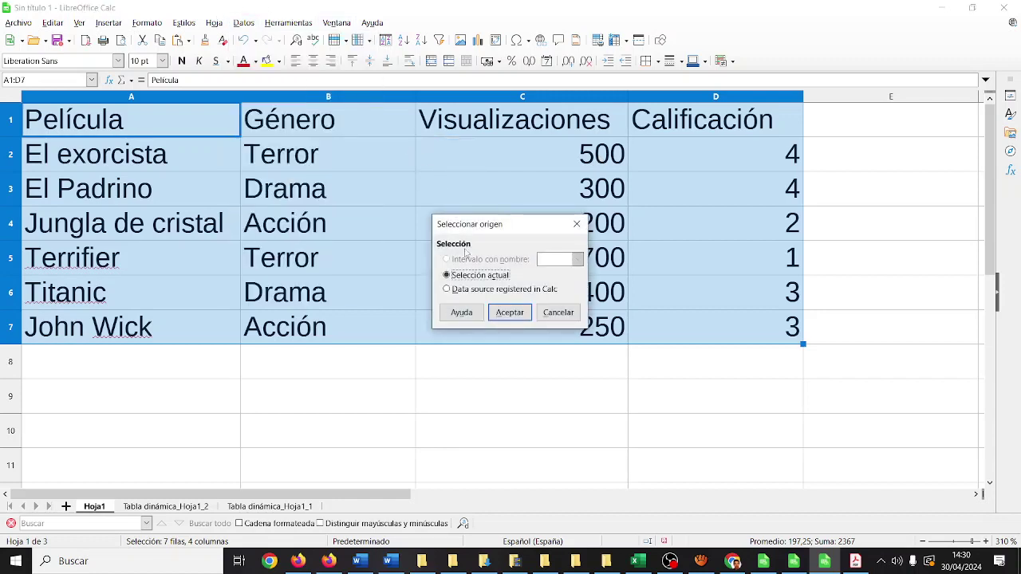
pyautogui.click(508, 312)
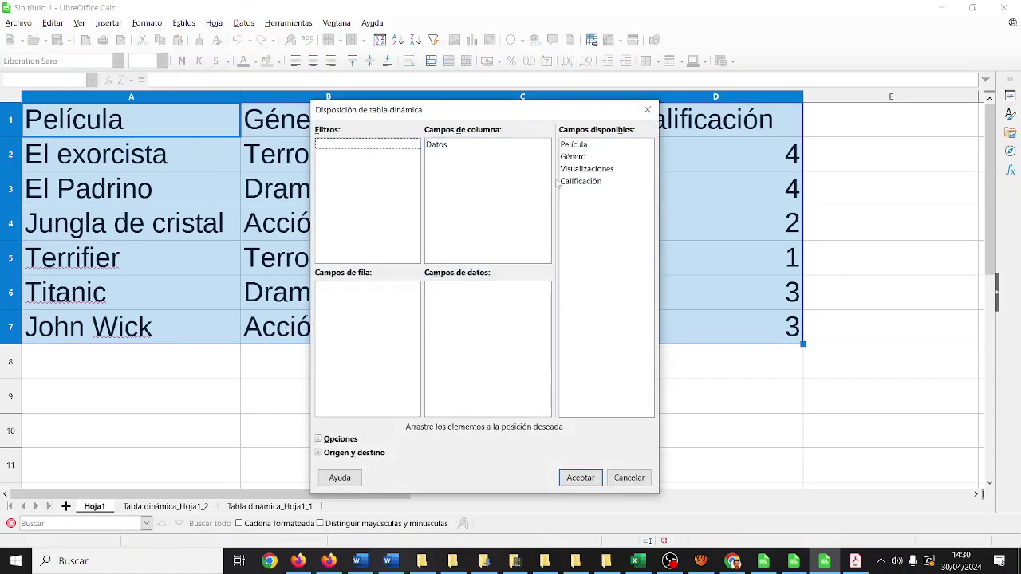
pyautogui.moveTo(572, 156); pyautogui.dragTo(362, 317)
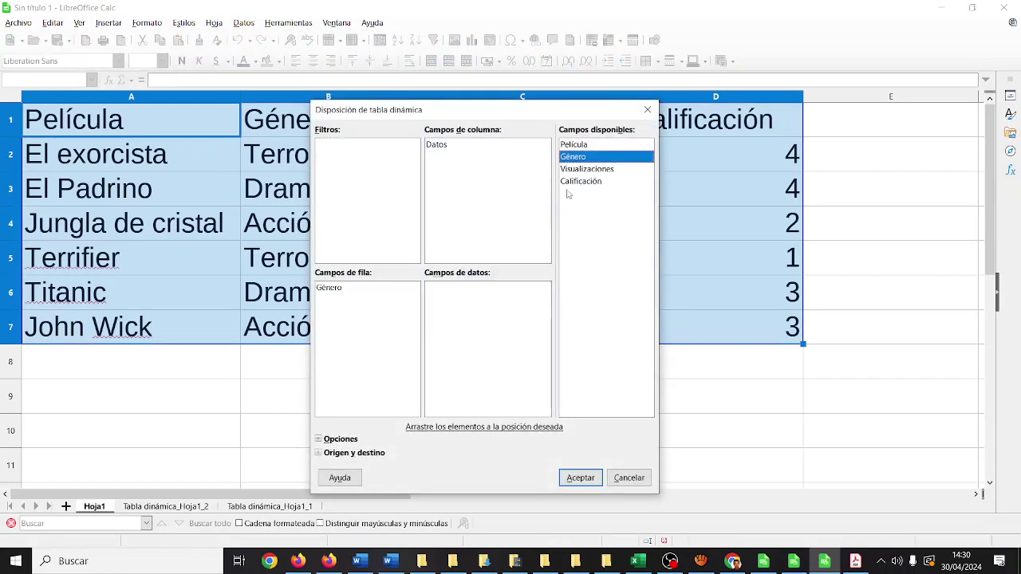
pyautogui.moveTo(576, 183); pyautogui.dragTo(496, 304)
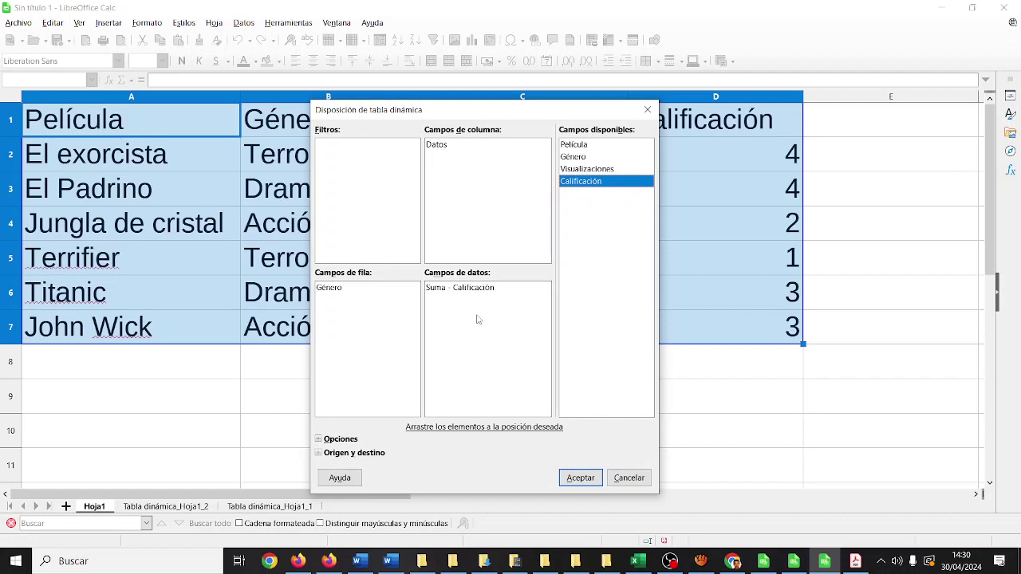
# Set the Calificación data field's function to Promedio and create the pivot table.
pyautogui.doubleClick(441, 289)
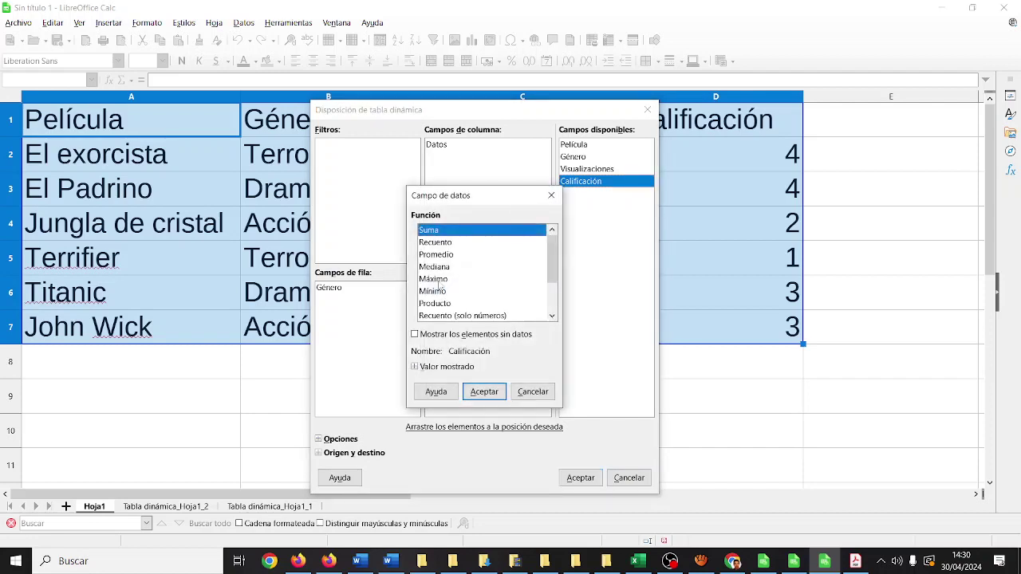
pyautogui.click(438, 256)
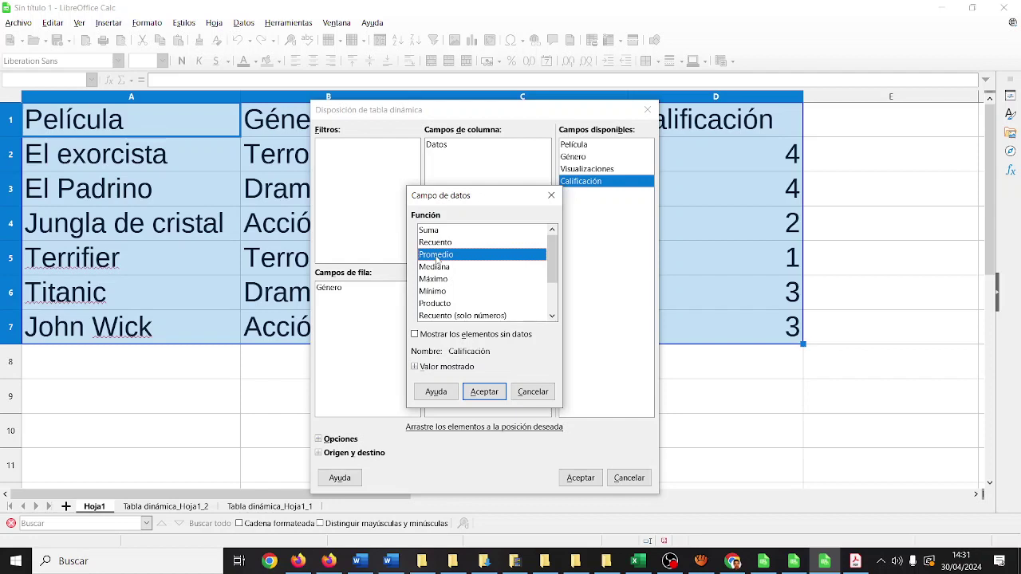
pyautogui.click(484, 391)
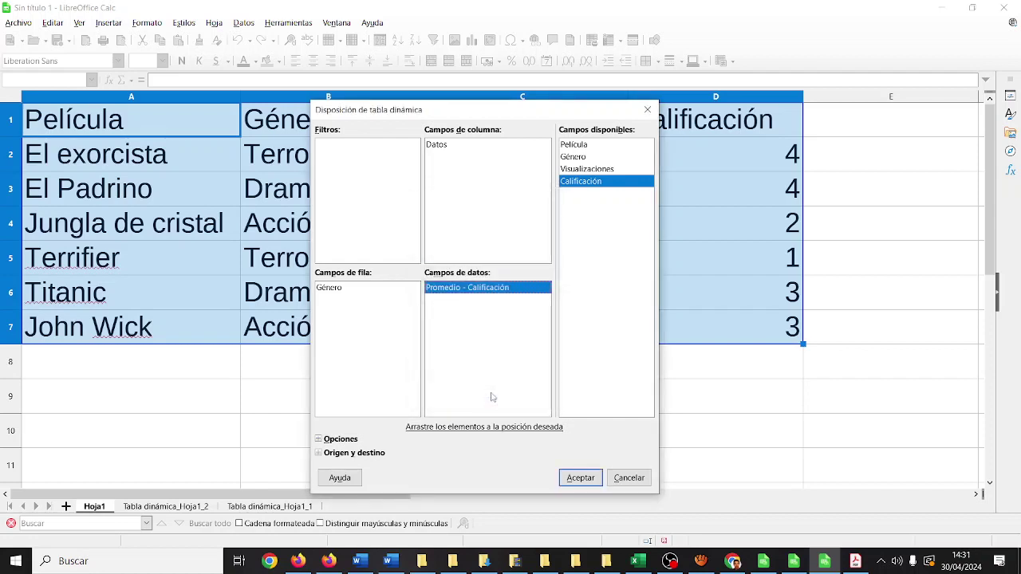
pyautogui.click(569, 478)
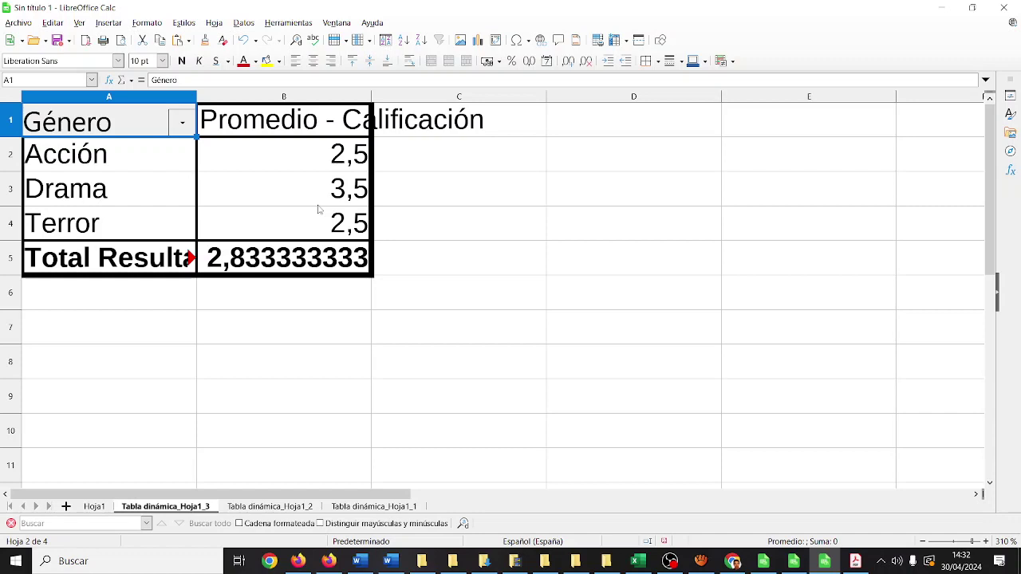
# Narrow the Calificación column slightly on sheet Hoja1.
pyautogui.click(96, 506)
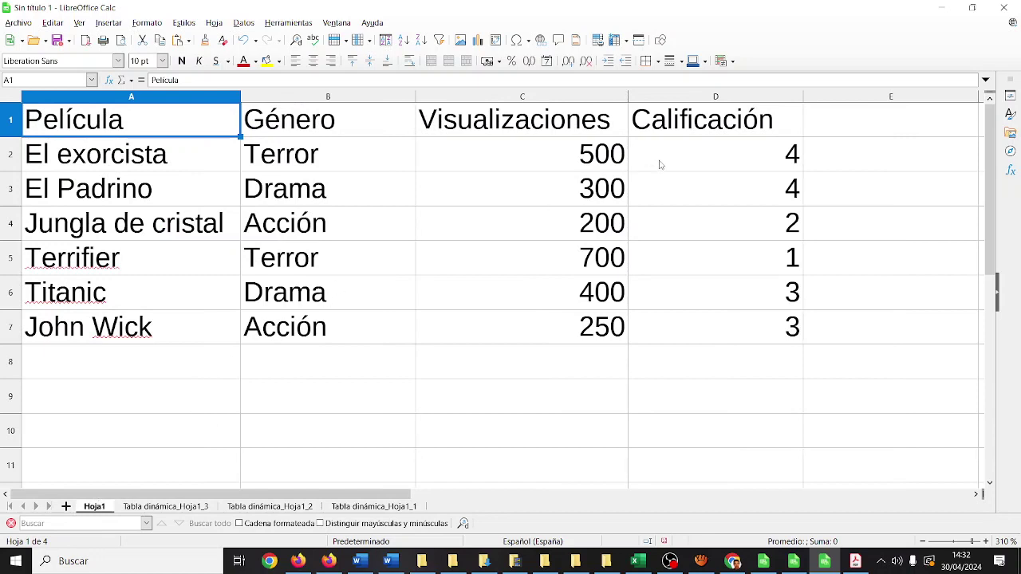
pyautogui.moveTo(802, 94); pyautogui.dragTo(787, 93)
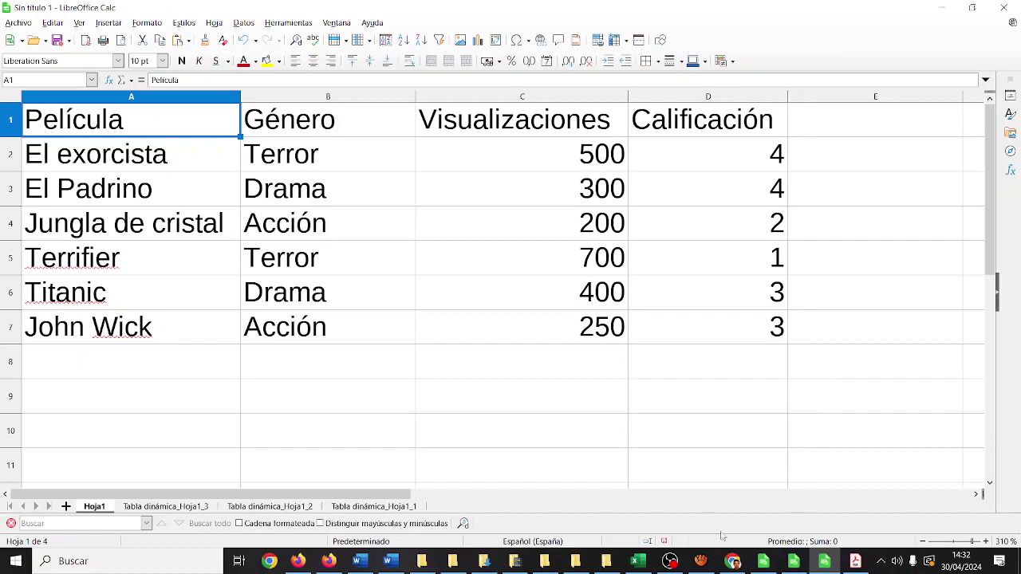